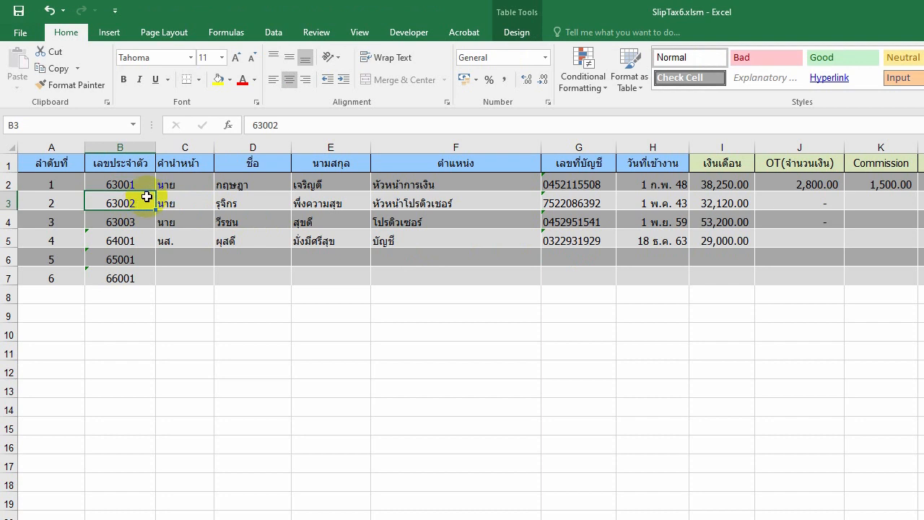
click(130, 290)
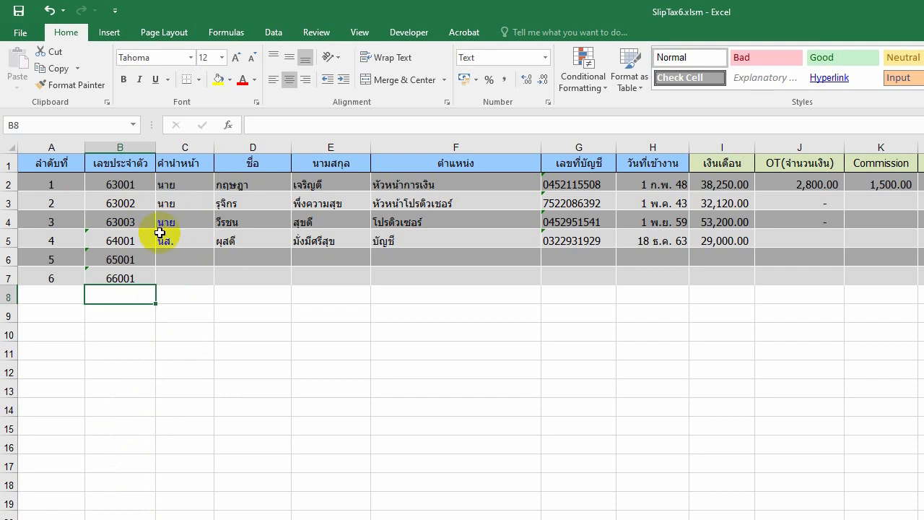
click(324, 254)
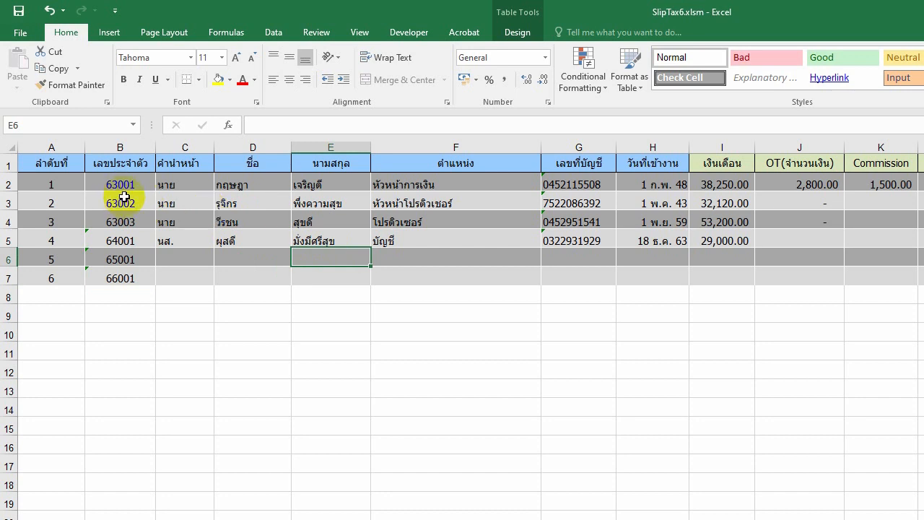
click(123, 278)
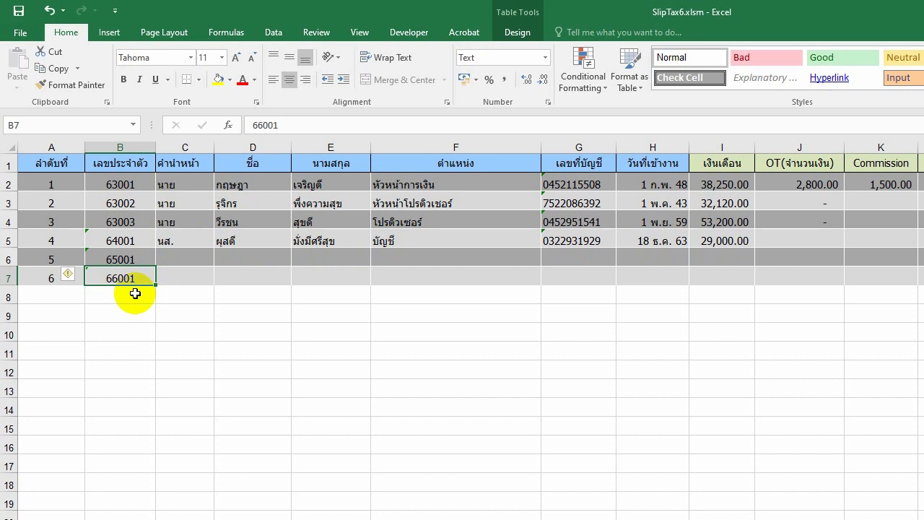
Add a table row in row 8 with the next sequential employee ID in B8 and sequence number 7 in A8
click(137, 301)
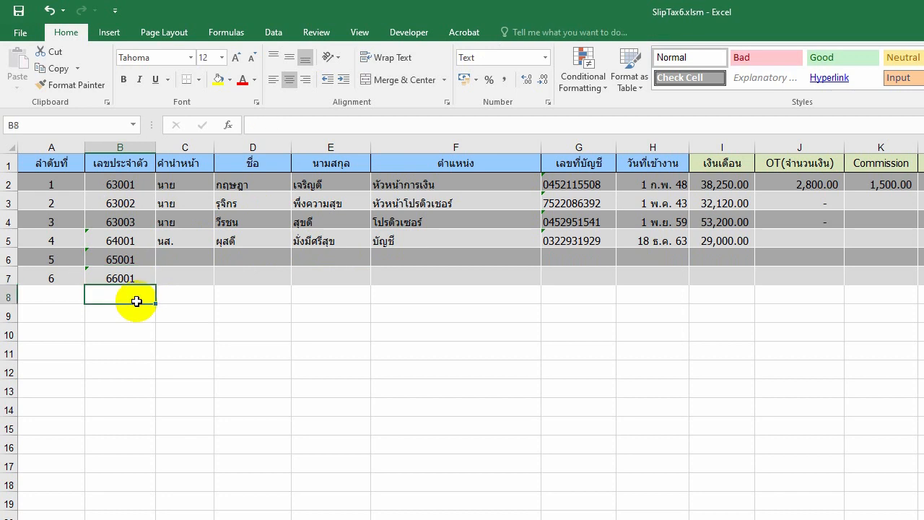
text(66002)
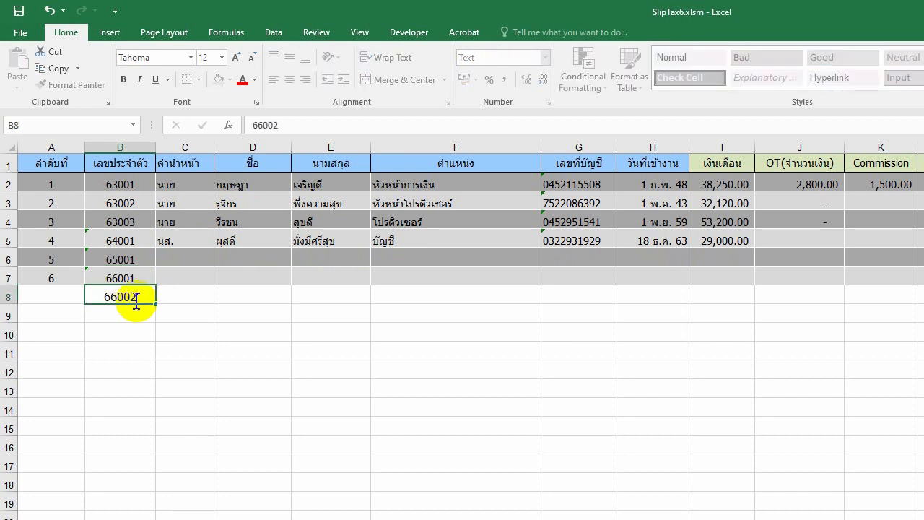
key(Return)
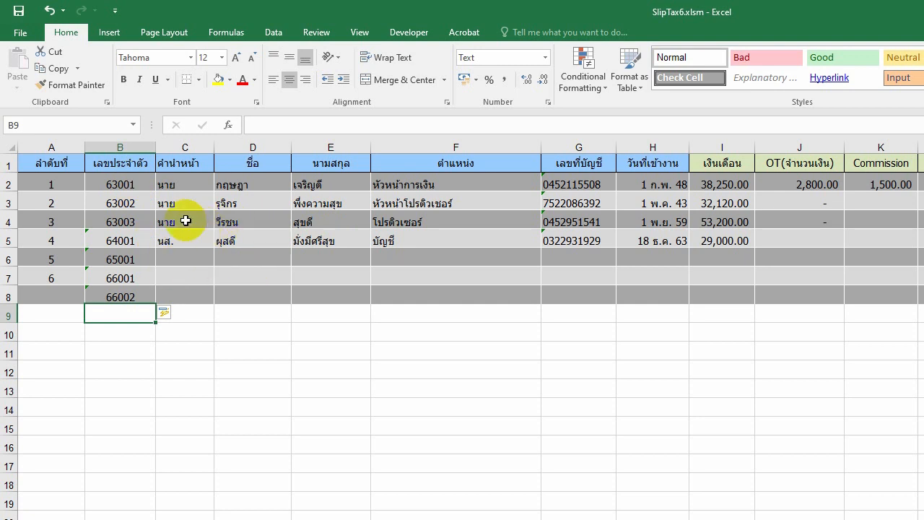
click(75, 295)
text(7)
key(Return)
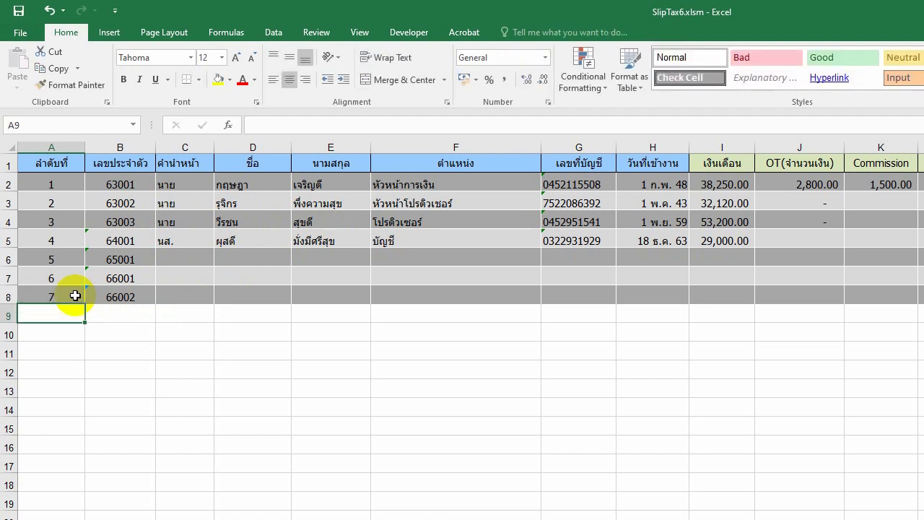
Extend the sequence numbers in column A through 18 in row 19
click(134, 185)
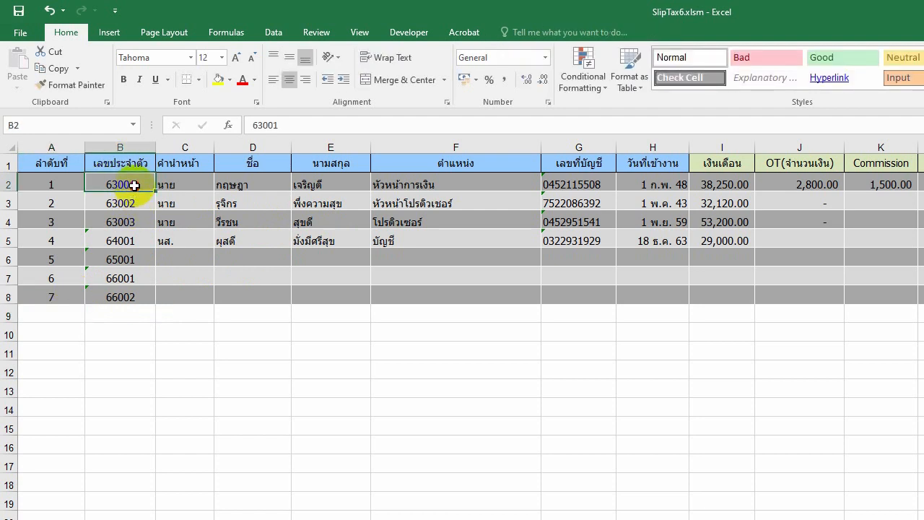
drag(135, 185, 129, 447)
click(68, 301)
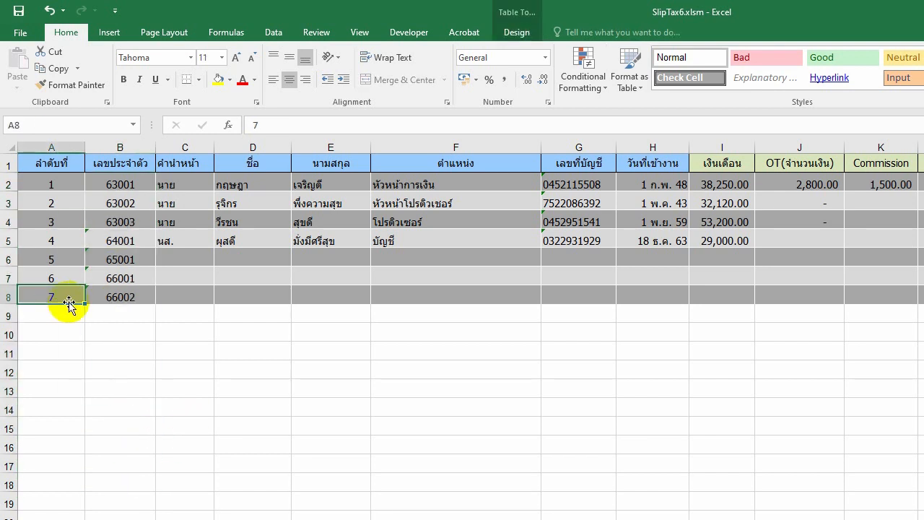
drag(62, 188, 84, 503)
click(714, 394)
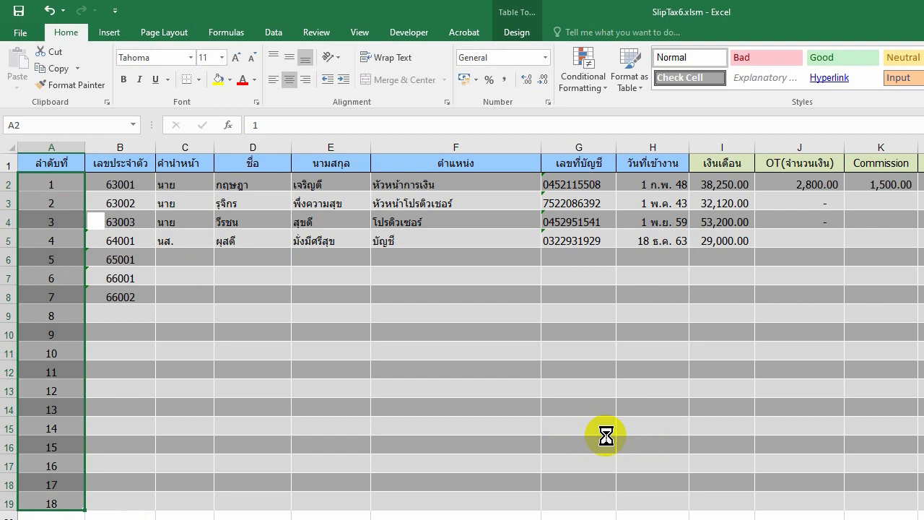
click(567, 442)
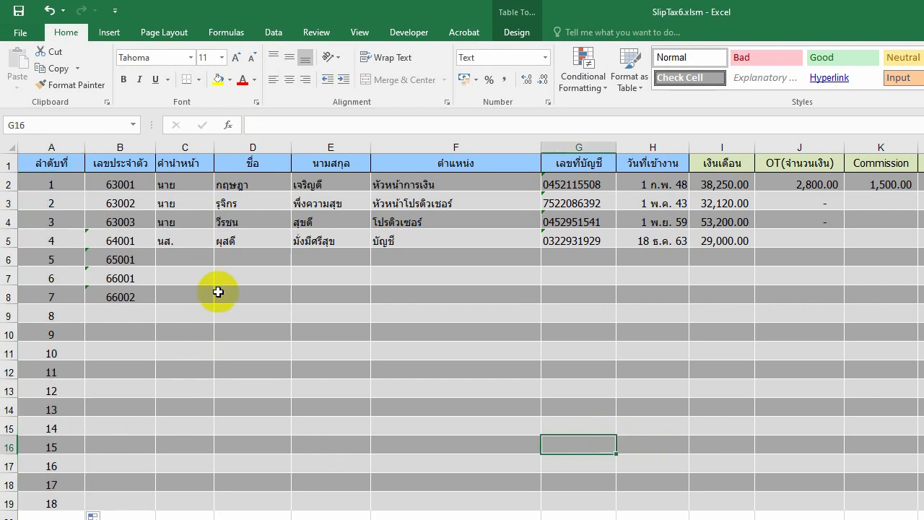
Apply a Duplicate Values highlight rule with Red Text to the employee ID cells B2:B19
click(144, 300)
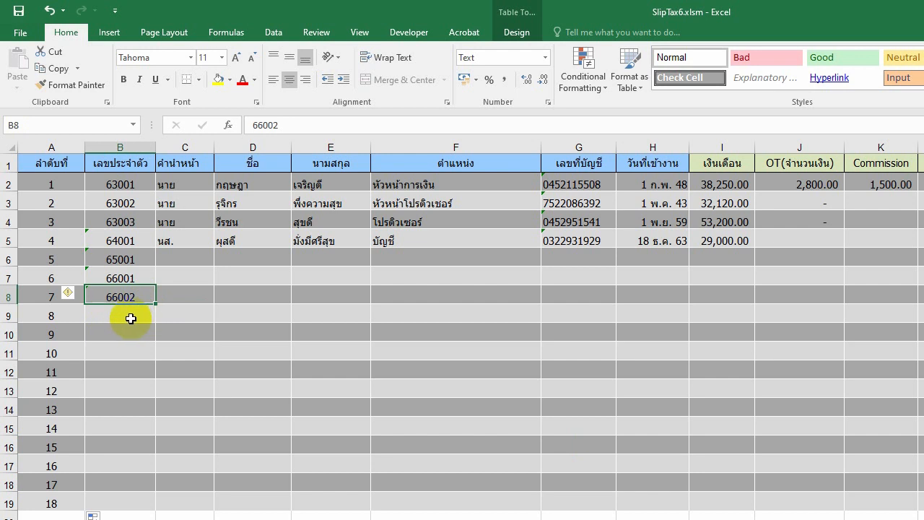
click(204, 328)
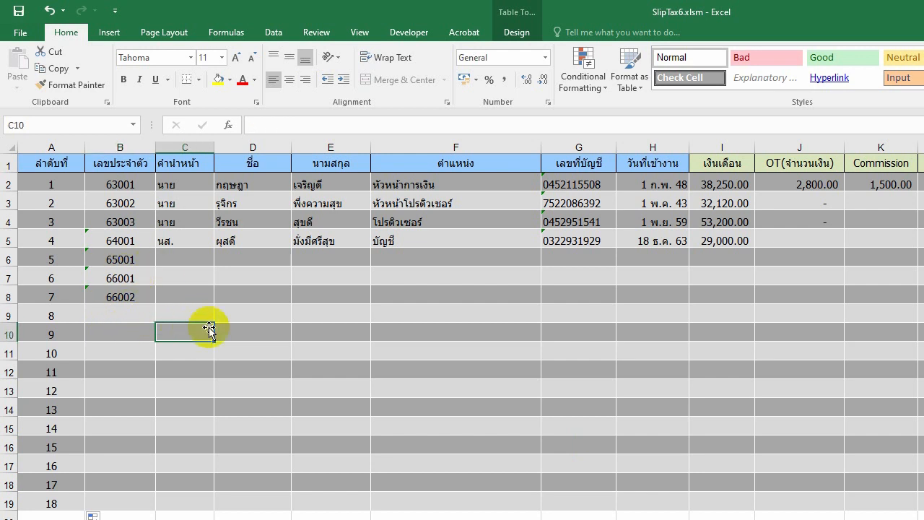
drag(128, 183, 141, 494)
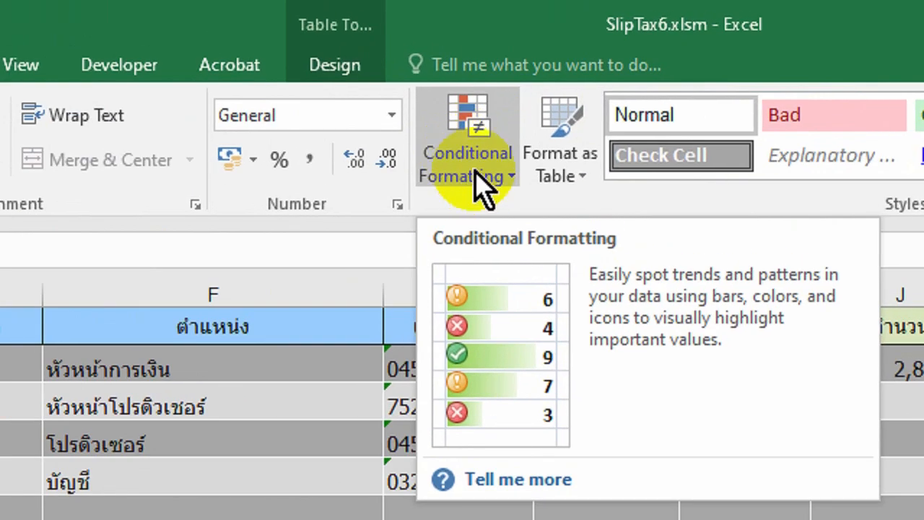
click(482, 189)
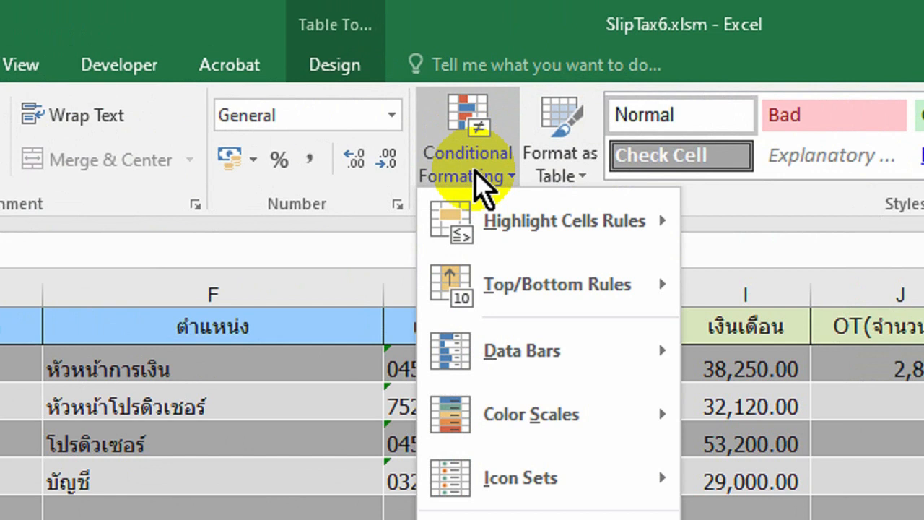
mouse_move(504, 236)
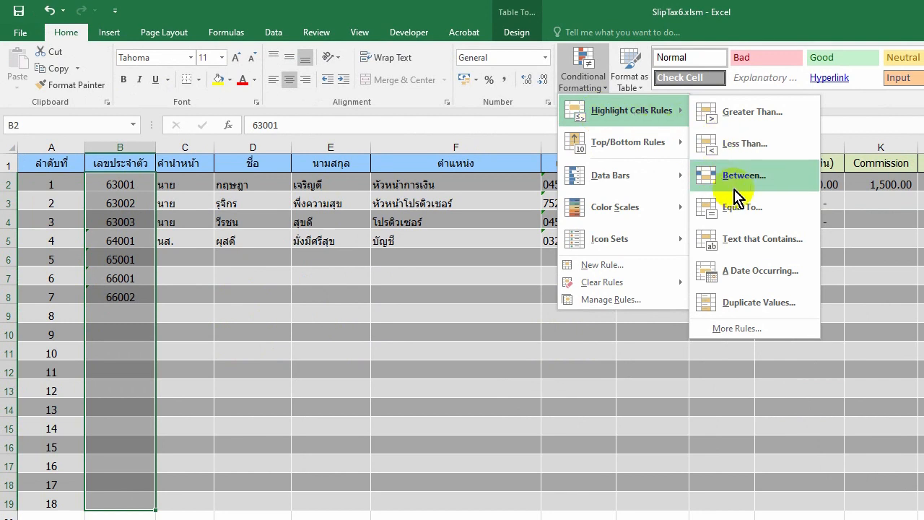
click(743, 307)
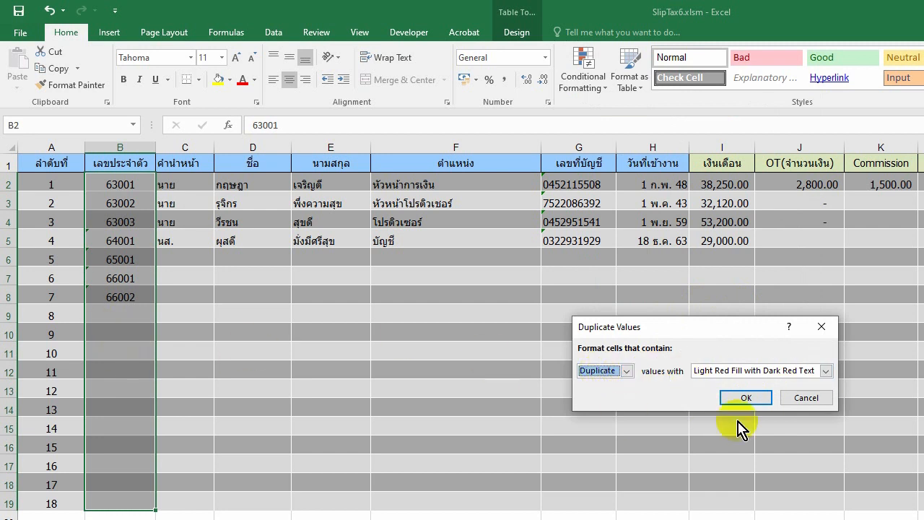
click(796, 374)
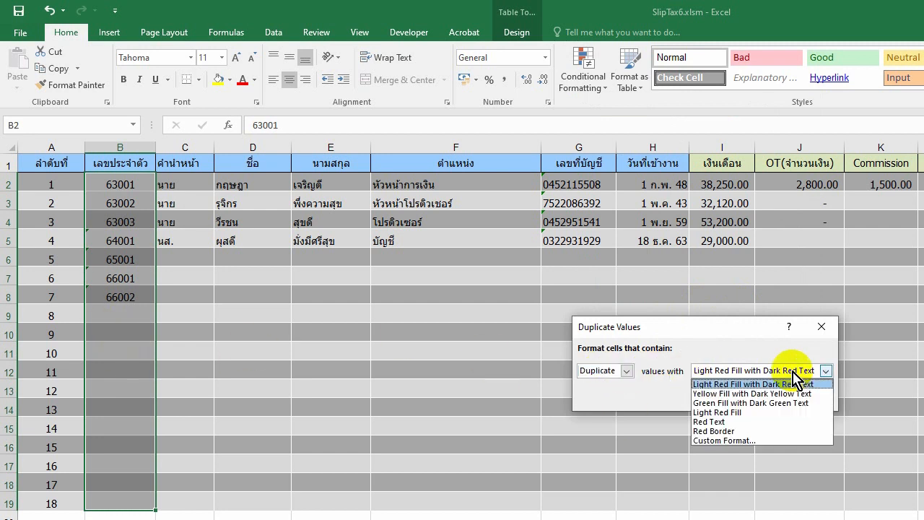
click(767, 423)
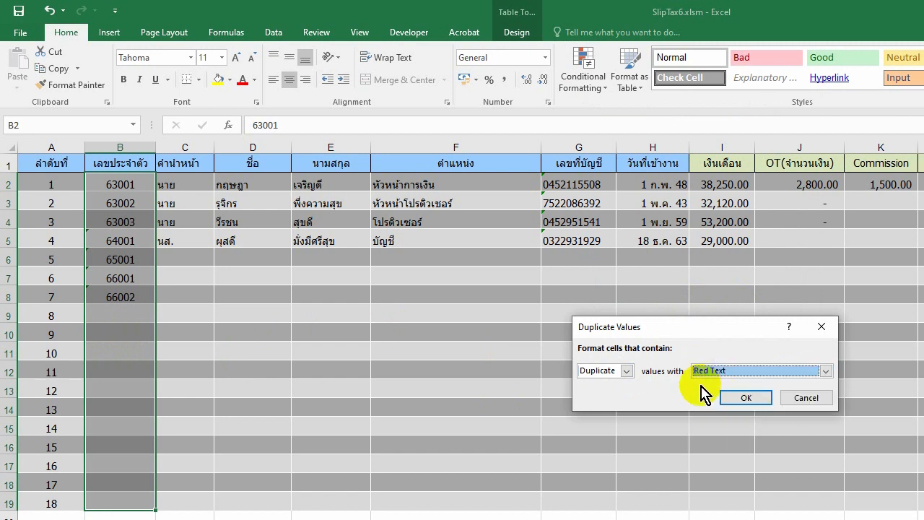
click(744, 401)
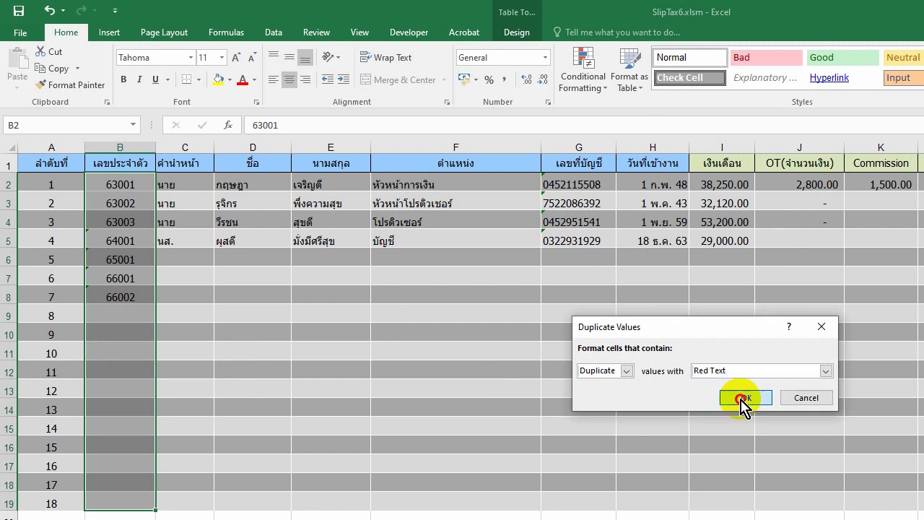
click(473, 356)
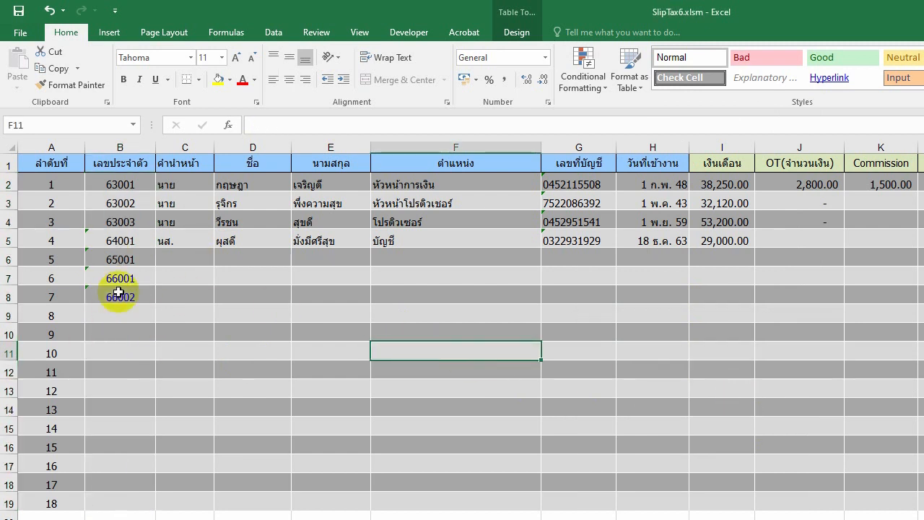
click(373, 327)
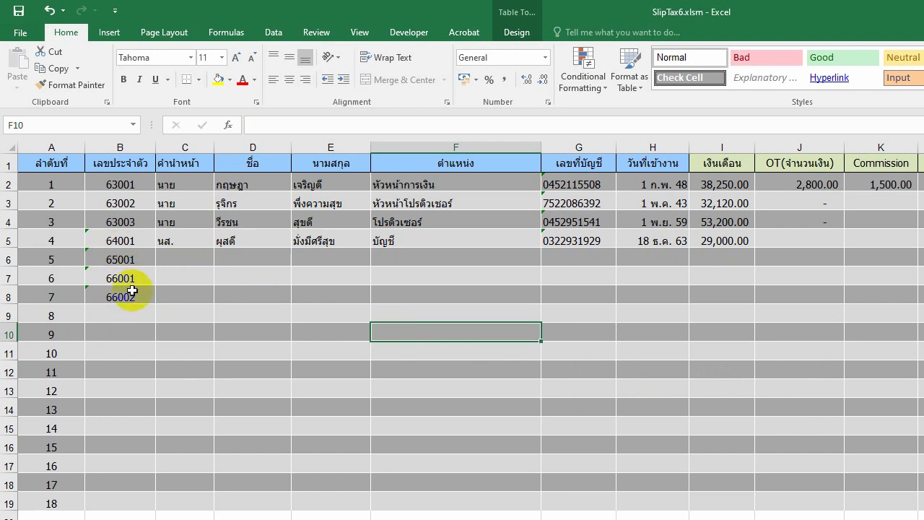
Enter the same employee ID as in B2 into B9 to test the duplicate highlighting
click(127, 326)
click(126, 188)
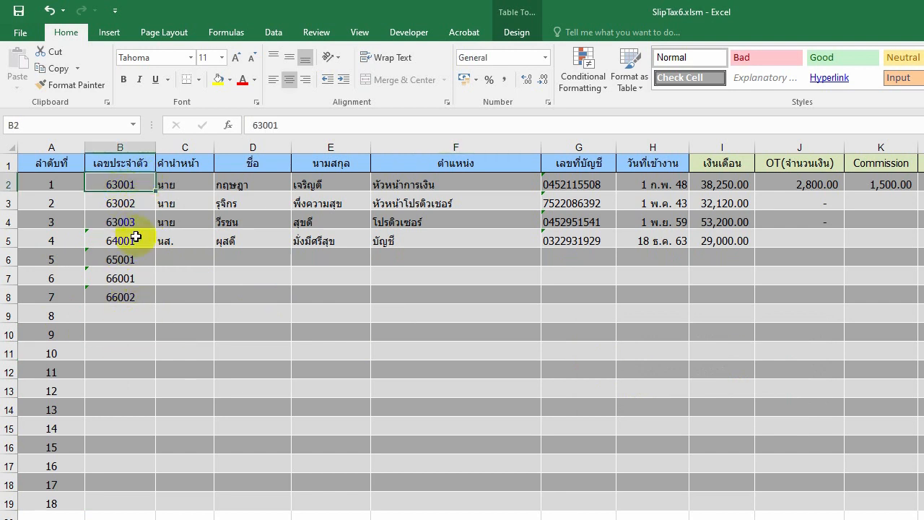
click(120, 317)
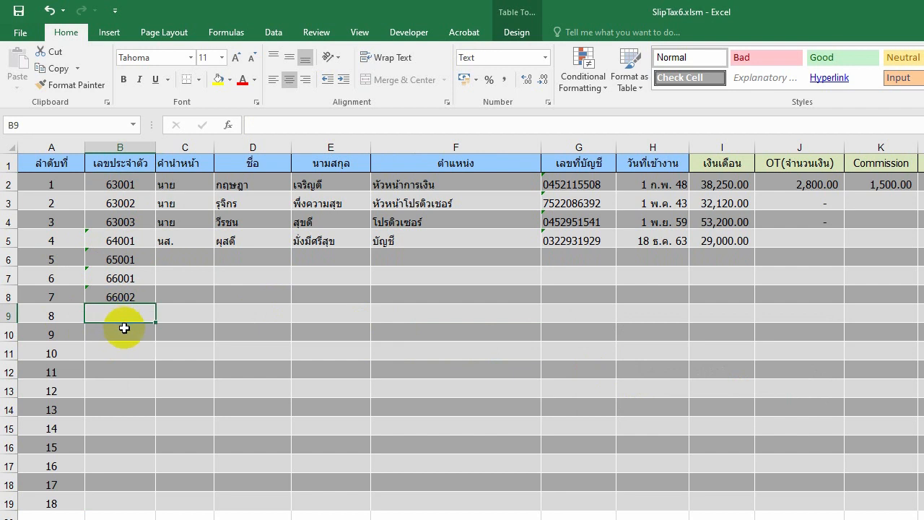
text(63001)
key(Return)
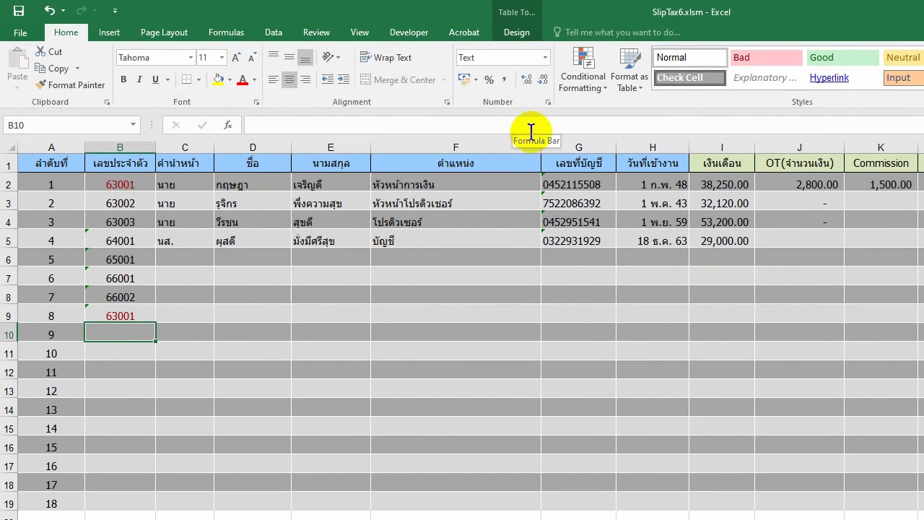
Edit the table's Duplicate Values conditional formatting rule so its format uses bold font in standard red
click(604, 94)
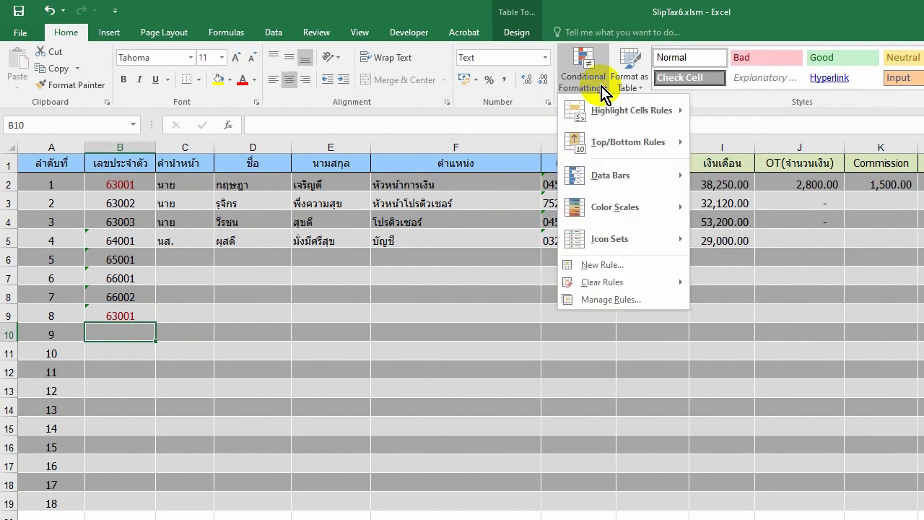
click(598, 299)
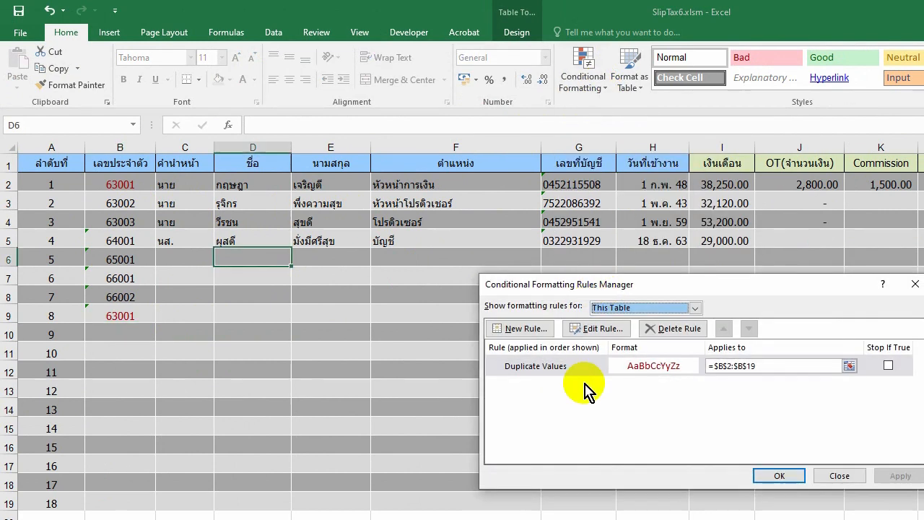
click(661, 379)
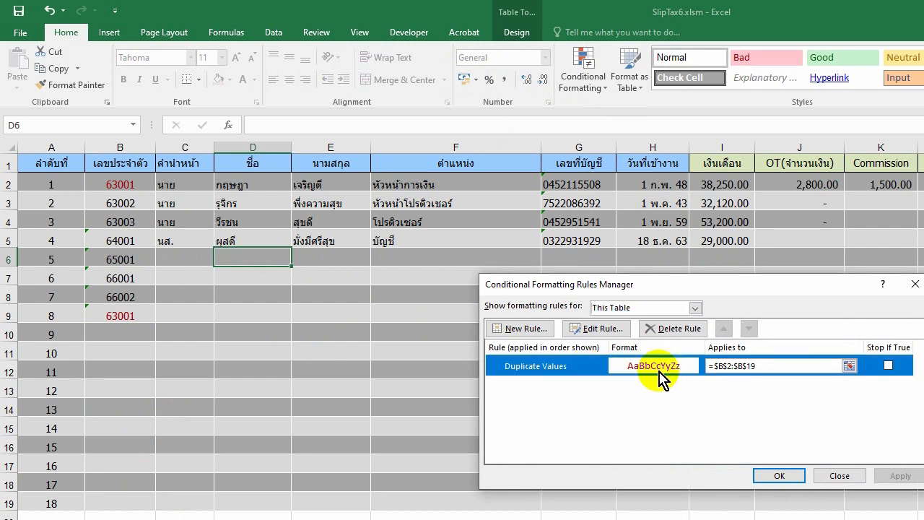
click(592, 329)
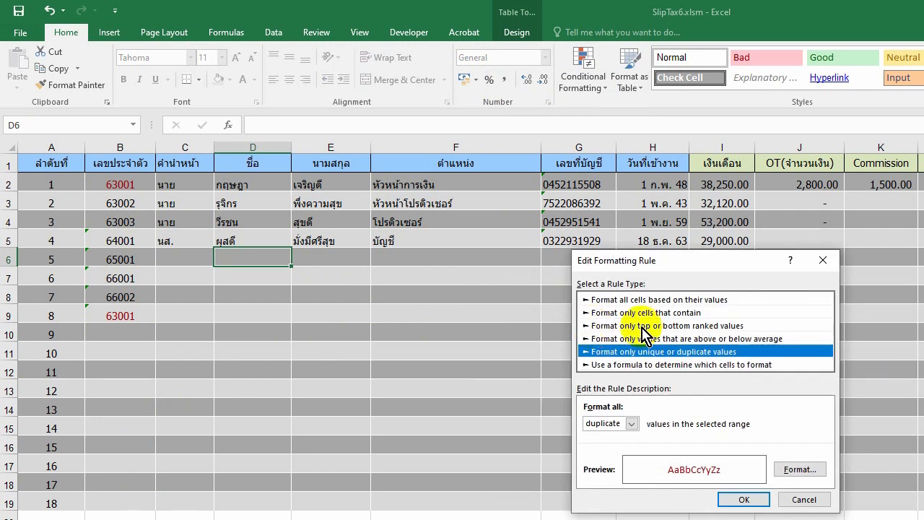
drag(668, 261, 577, 169)
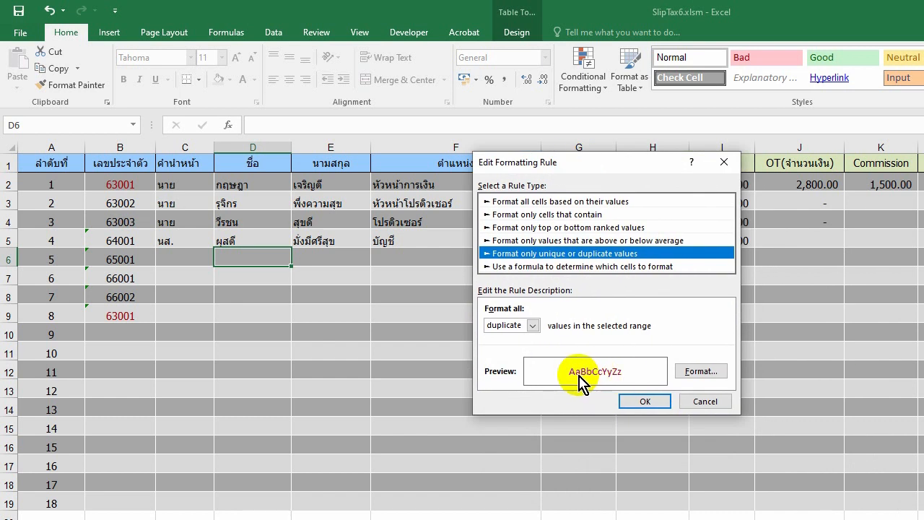
click(698, 372)
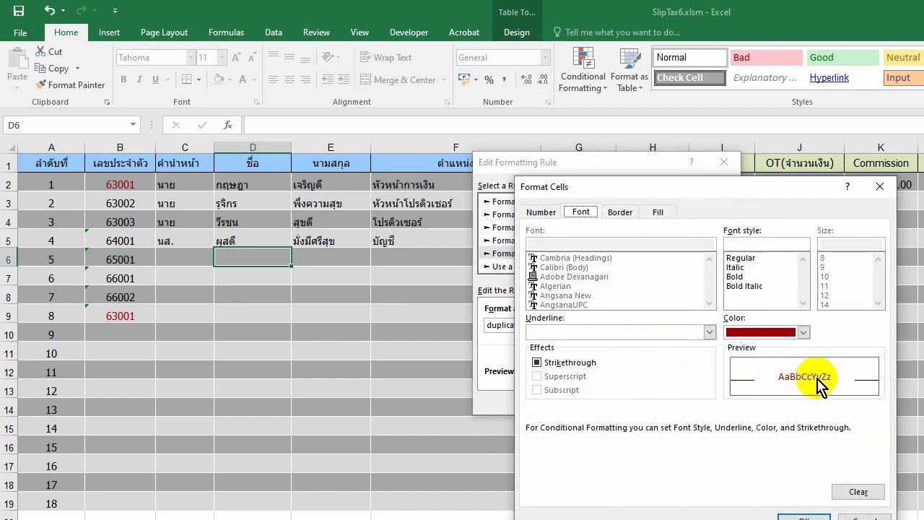
click(804, 333)
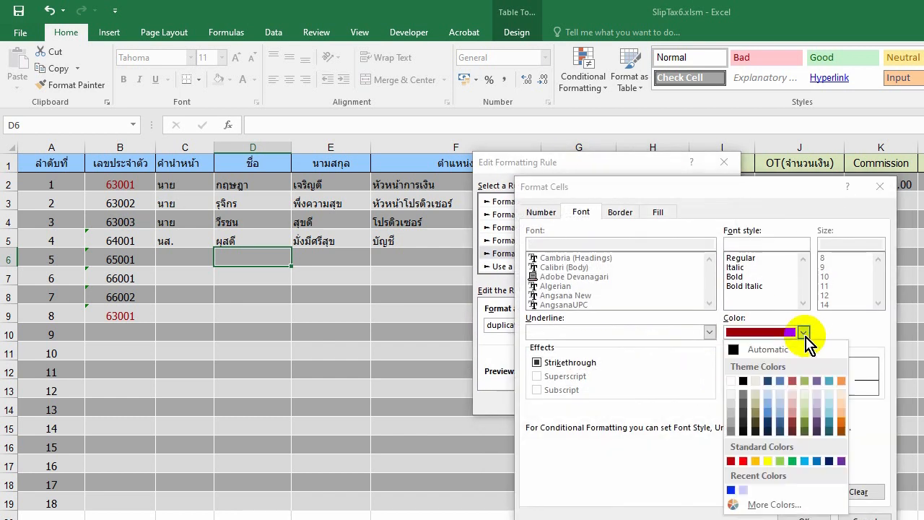
click(743, 460)
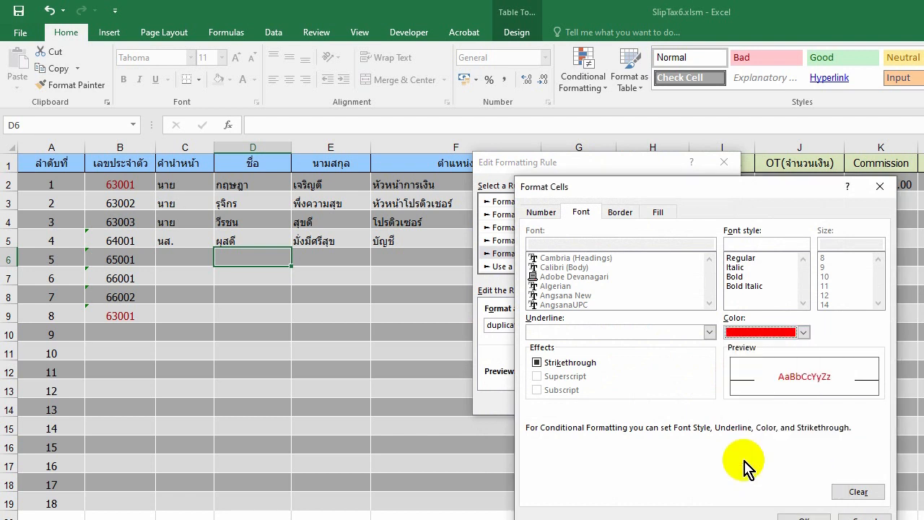
click(743, 277)
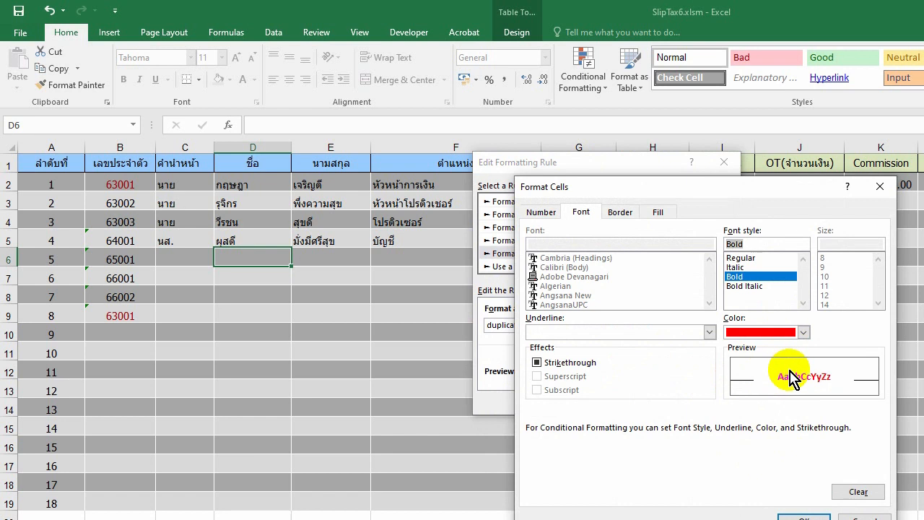
Add a yellow background fill to the Duplicate Values rule's format and apply the edited rule to the table
click(619, 213)
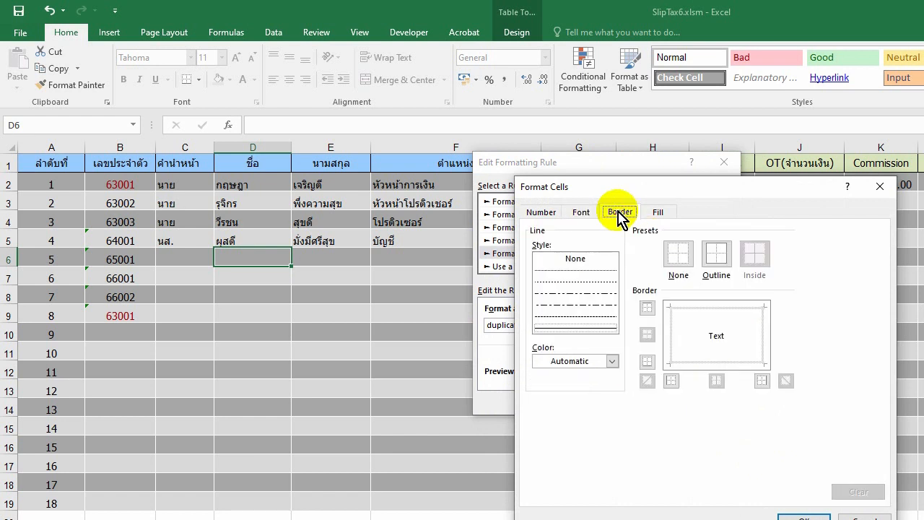
click(658, 213)
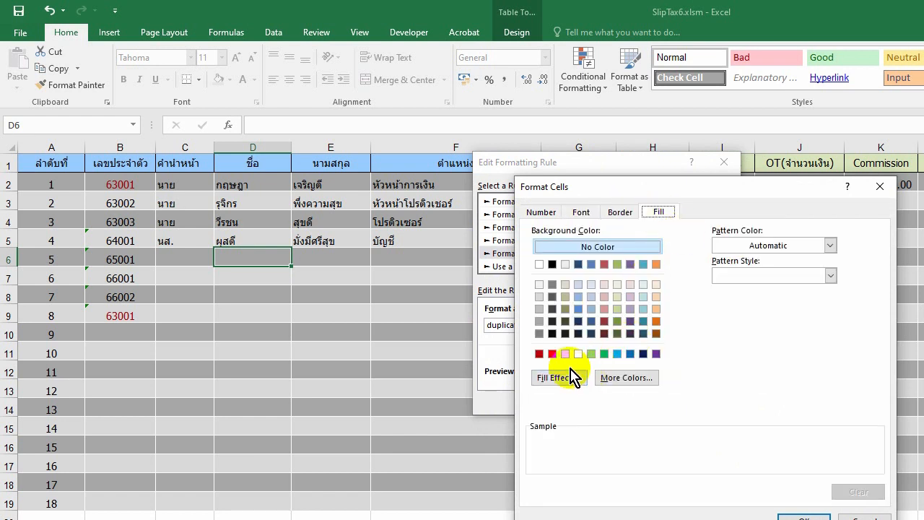
click(578, 354)
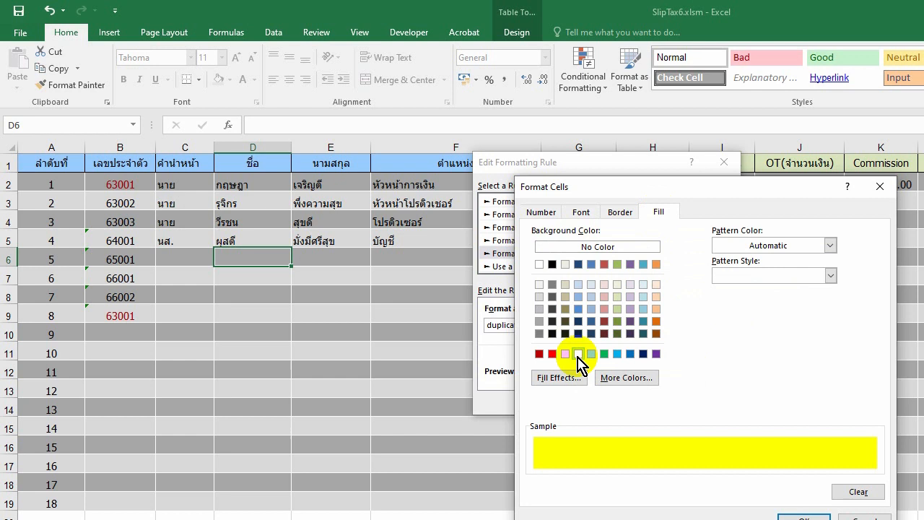
click(581, 213)
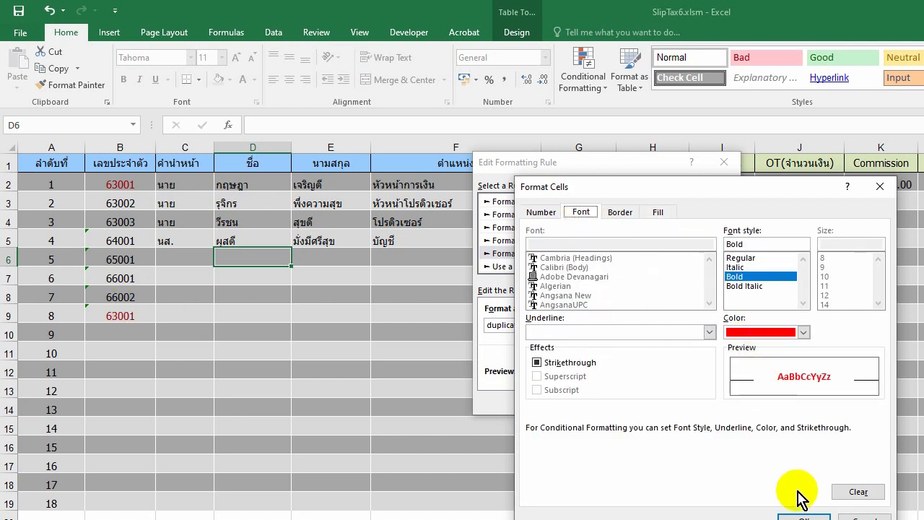
click(800, 514)
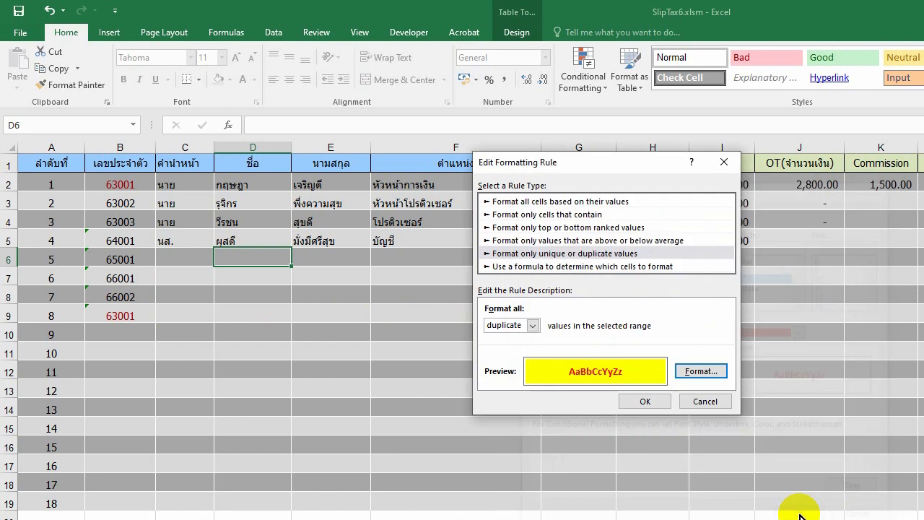
click(649, 406)
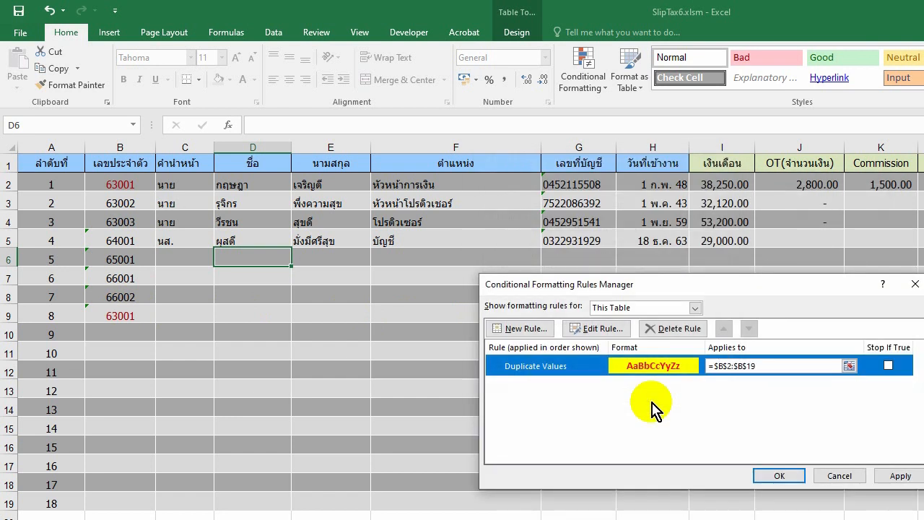
click(778, 476)
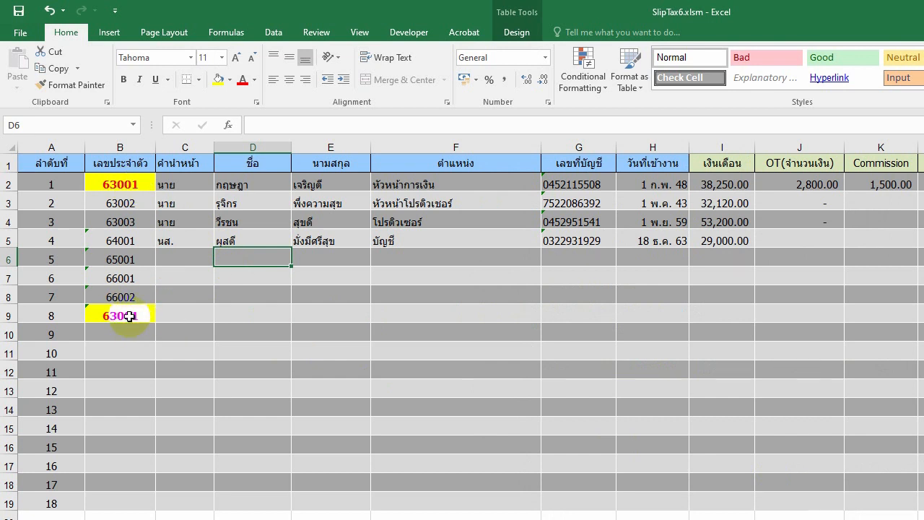
Replace the duplicate employee ID in B9 with a unique employee ID
click(129, 316)
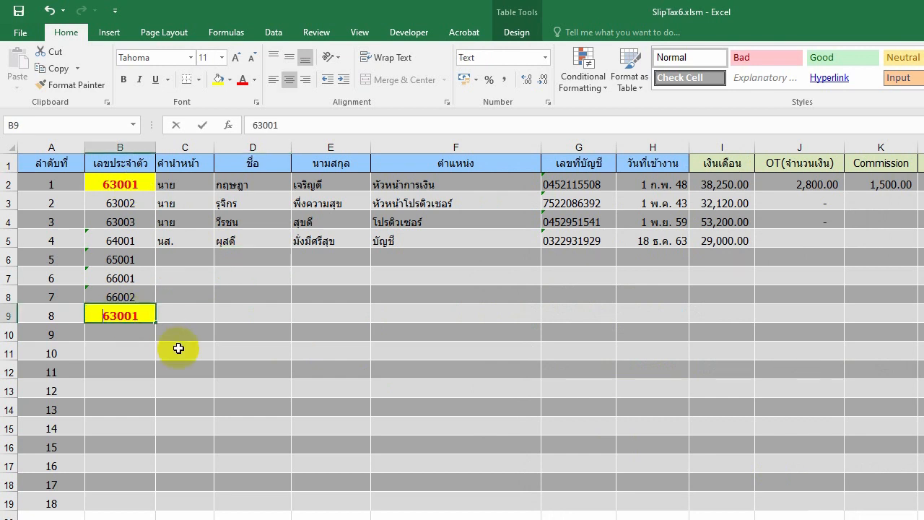
text(66005)
key(Return)
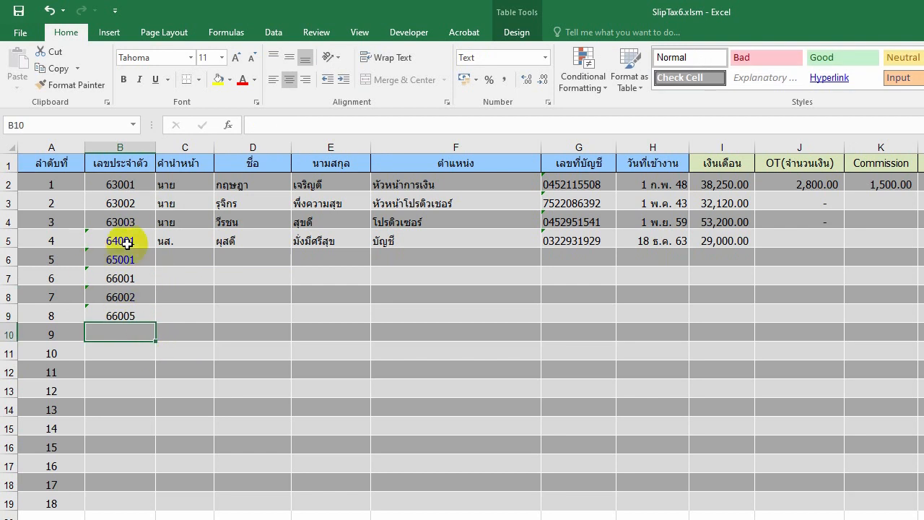
click(600, 85)
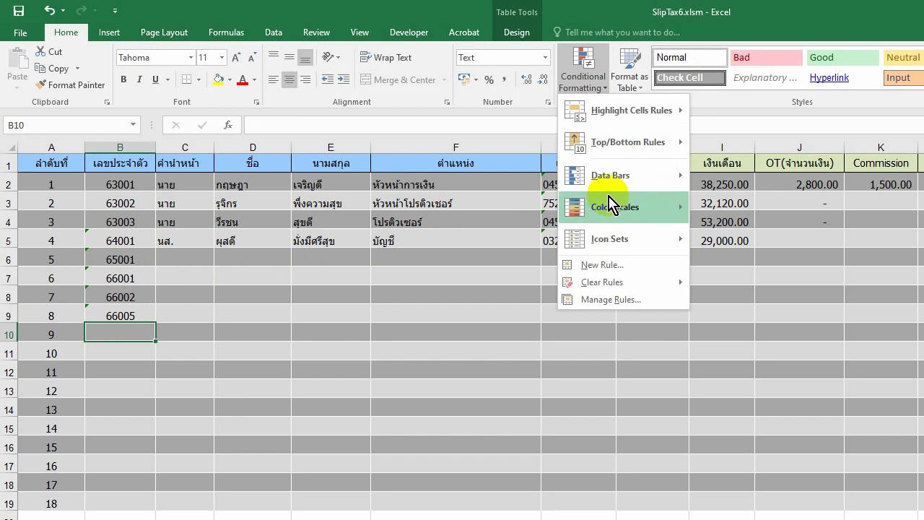
mouse_move(630, 287)
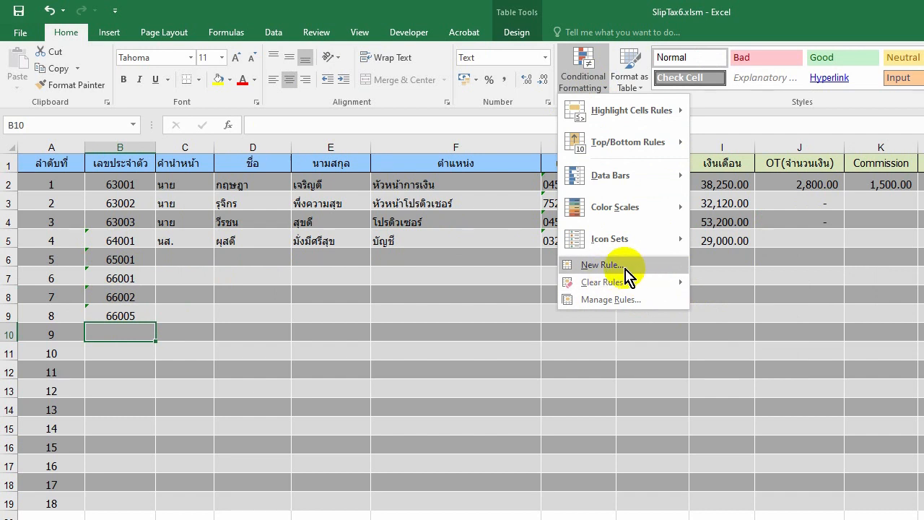
mouse_move(612, 109)
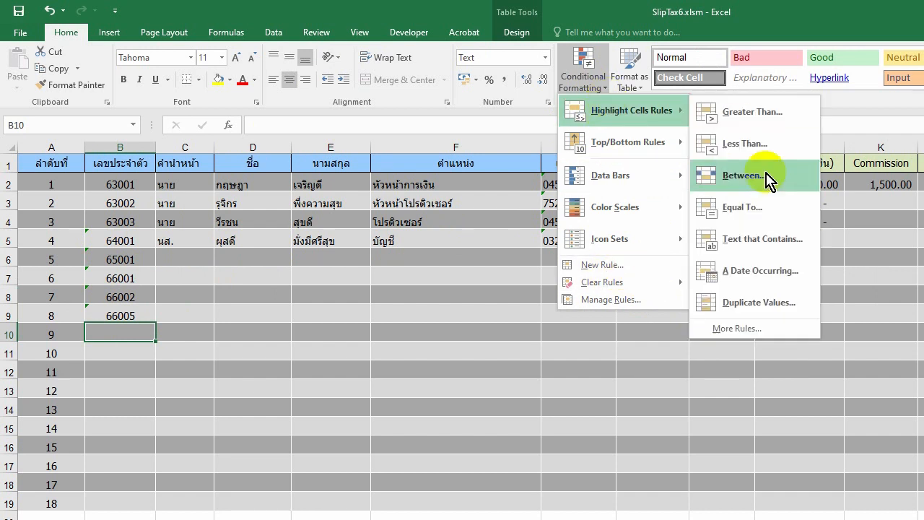